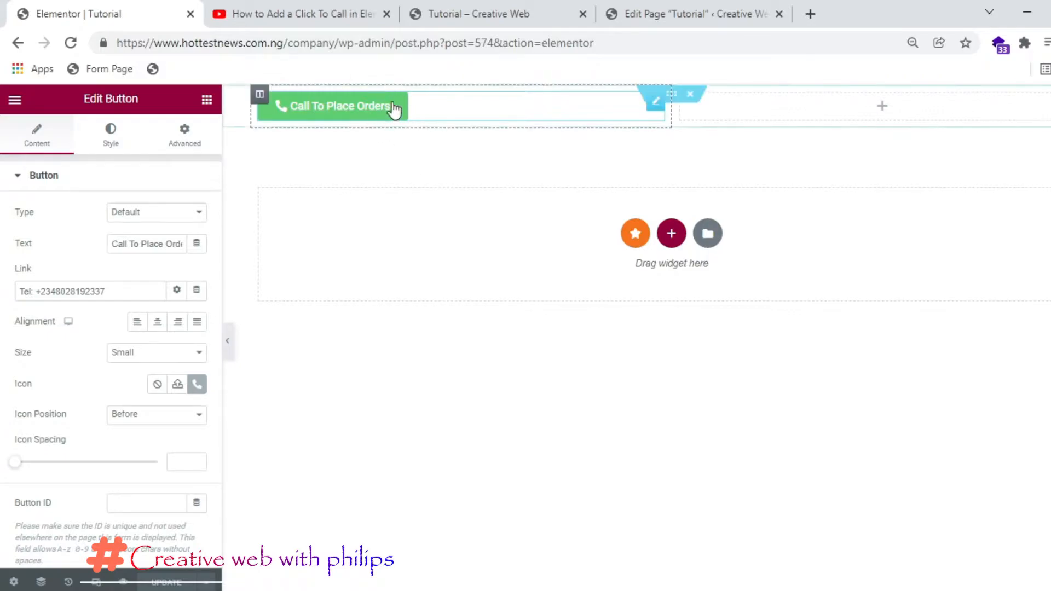
# Step: Reload the live page and send the Call To Place Orders number to the Itel Phone
pyautogui.click(366, 48)
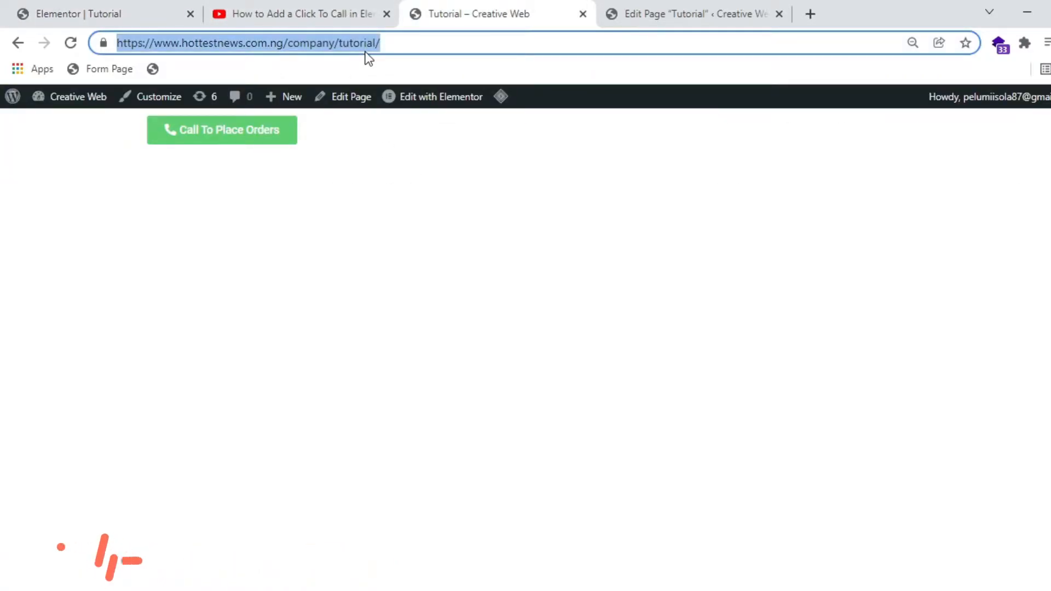
pyautogui.press('Return')
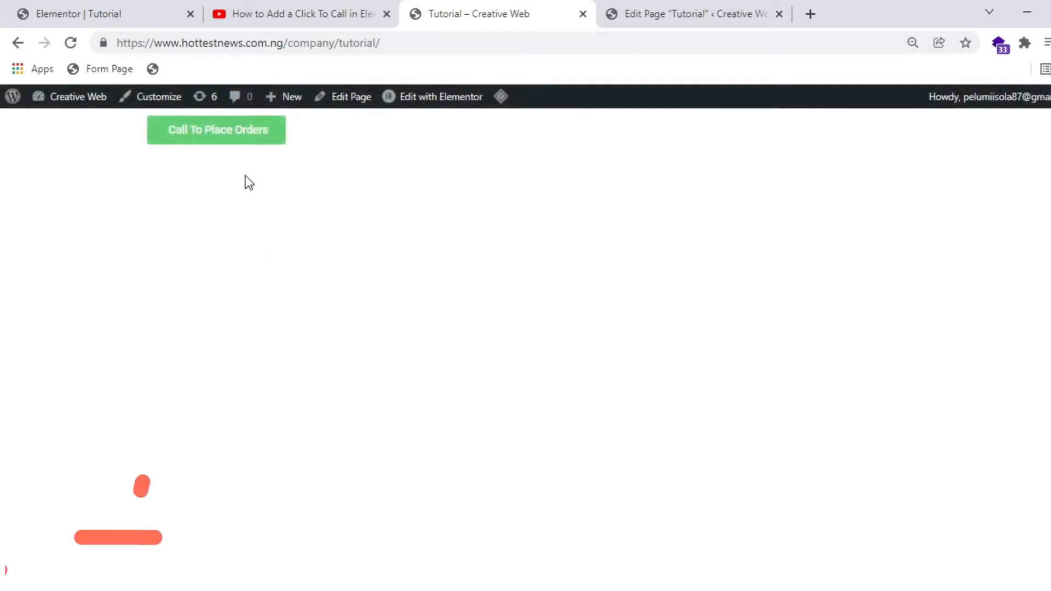
pyautogui.click(247, 137)
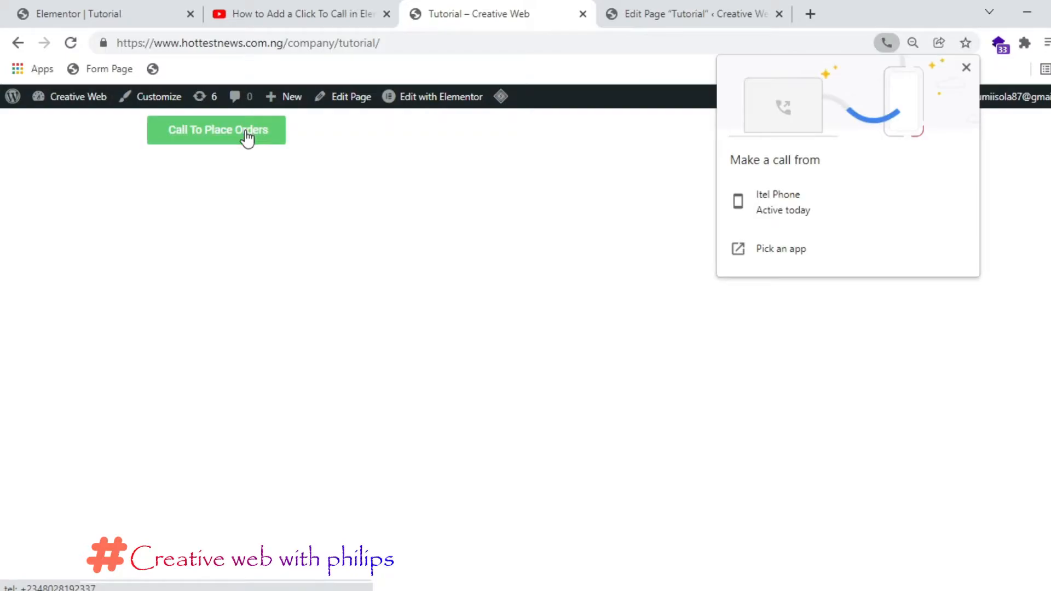
pyautogui.click(791, 196)
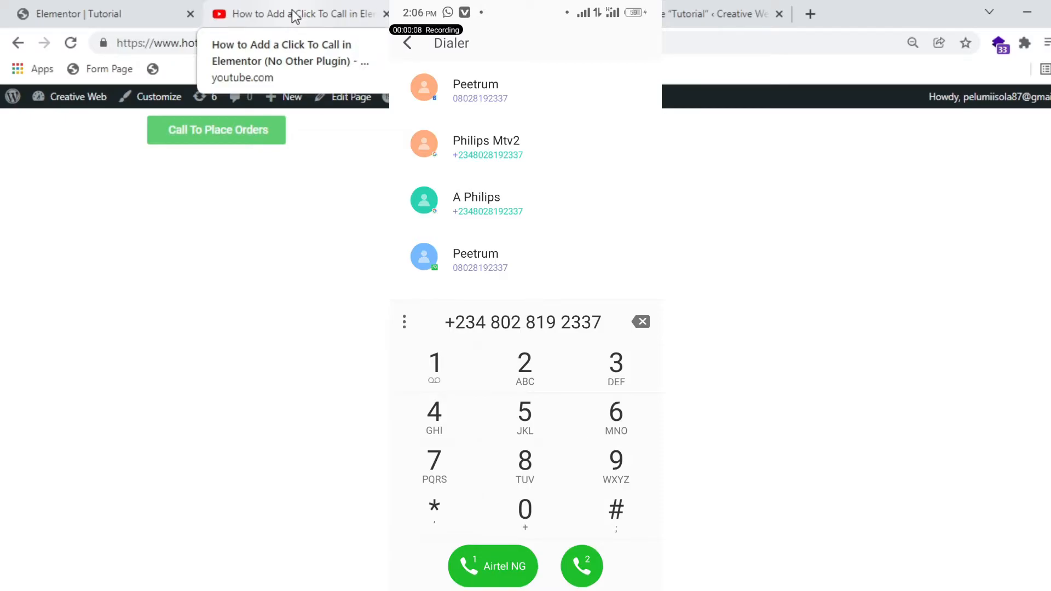
# Step: Delete the Call To Place Orders button widget and update the page
pyautogui.click(66, 8)
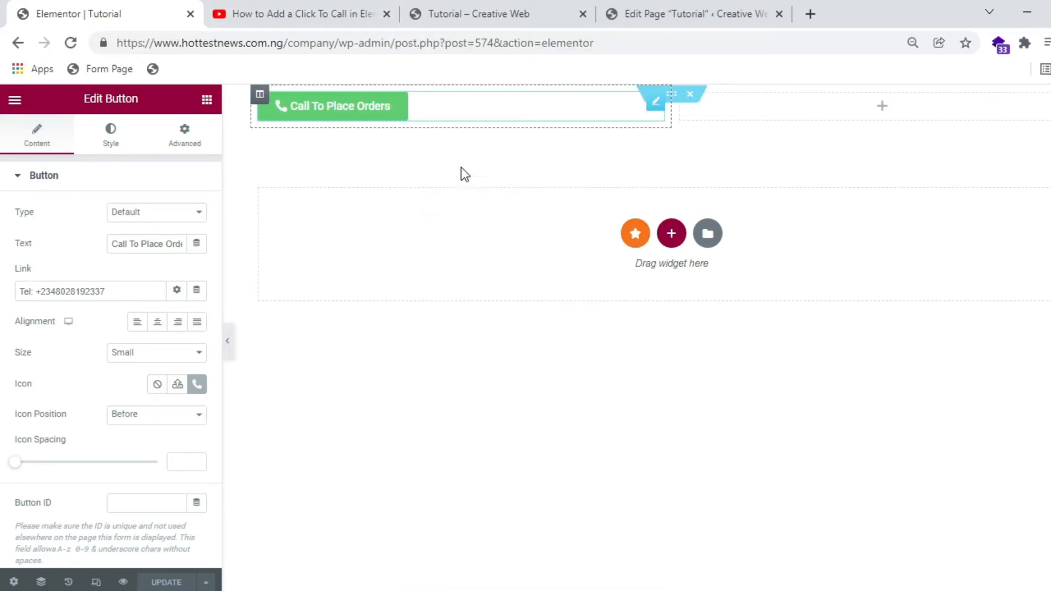
pyautogui.rightClick(625, 106)
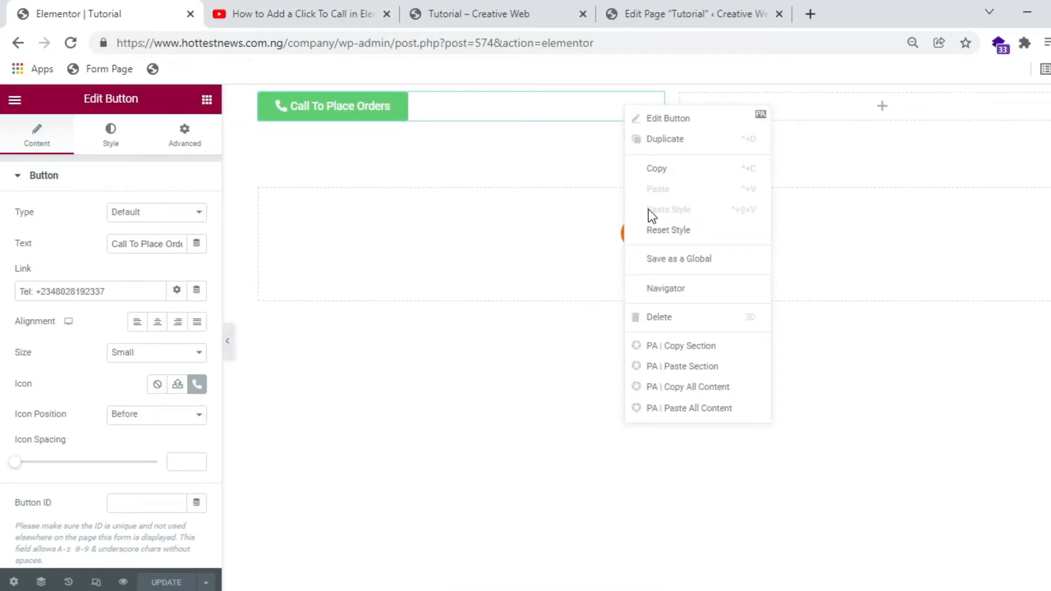
pyautogui.click(650, 317)
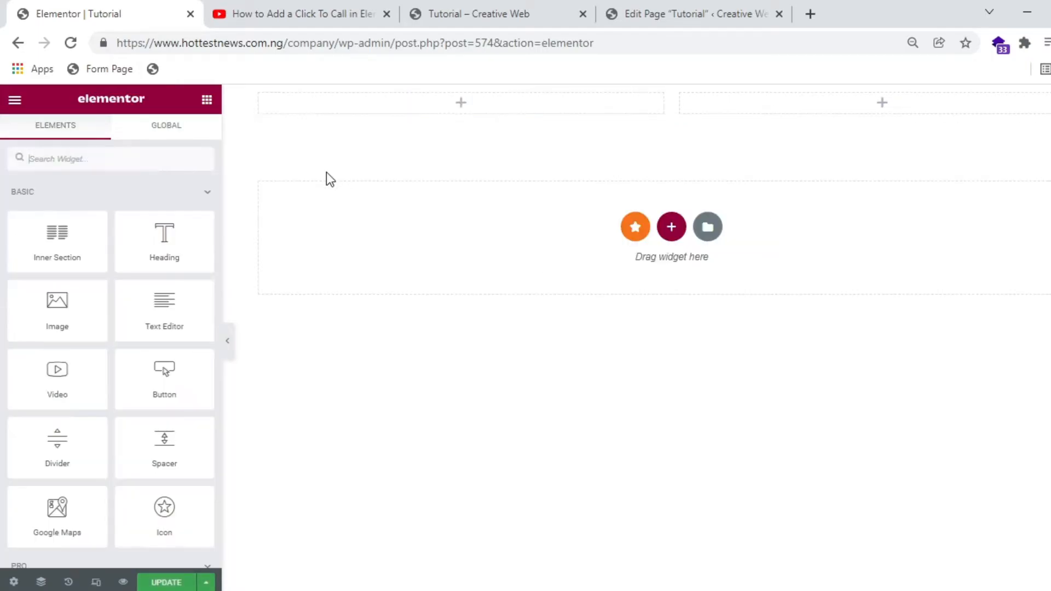
pyautogui.click(175, 584)
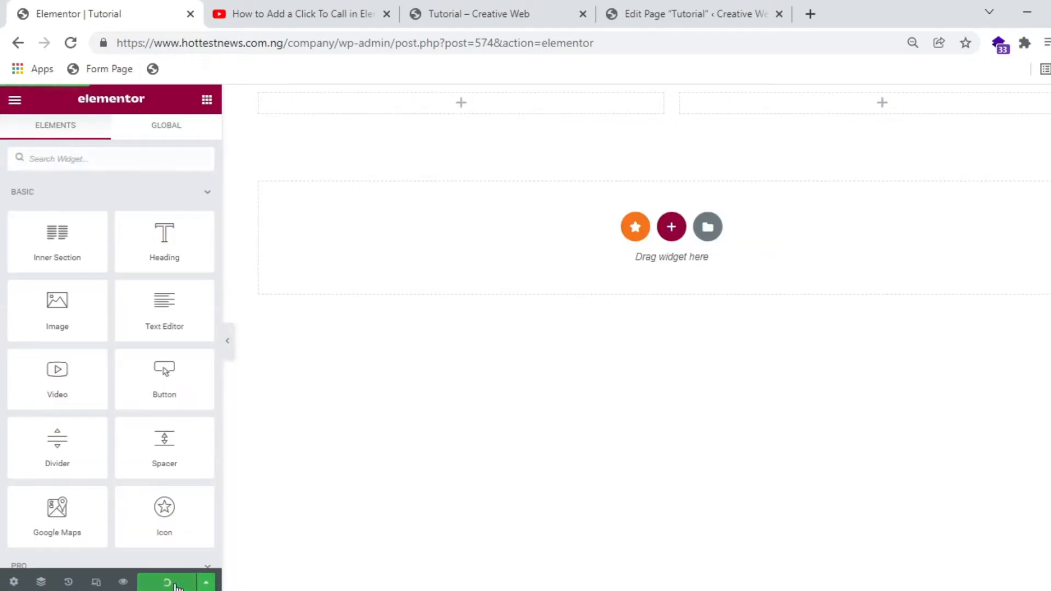
# Step: Reload the live Tutorial page to confirm the button is gone, then return to the editor
pyautogui.click(493, 5)
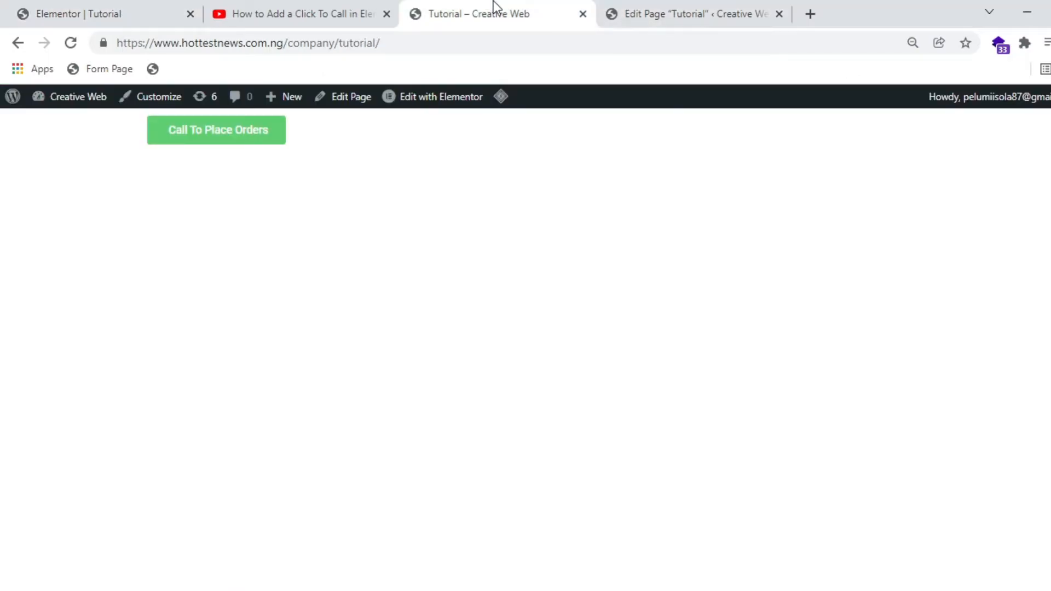
pyautogui.click(487, 44)
pyautogui.press('Return')
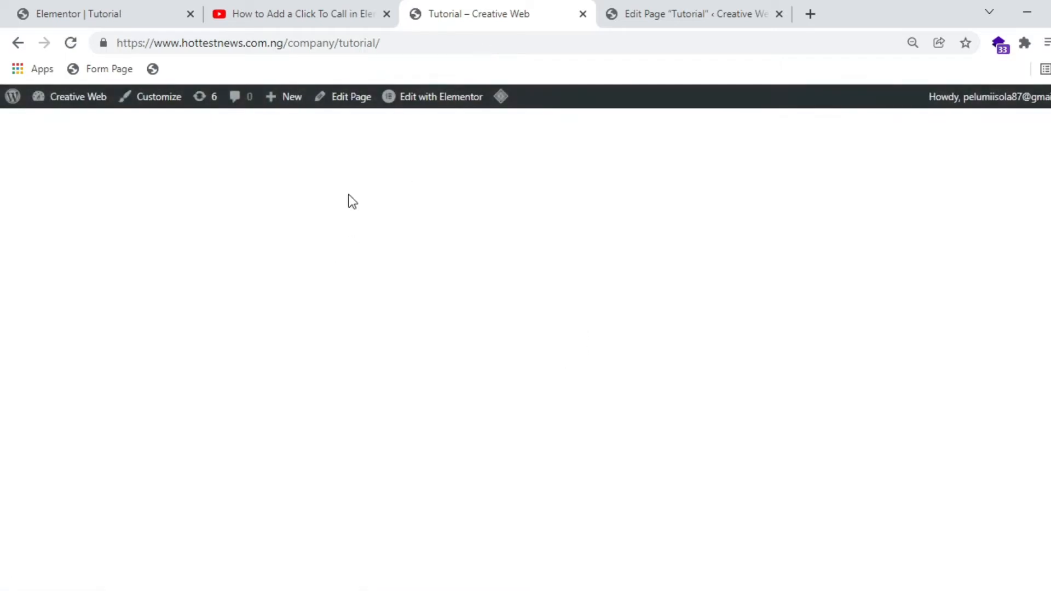
pyautogui.click(88, 7)
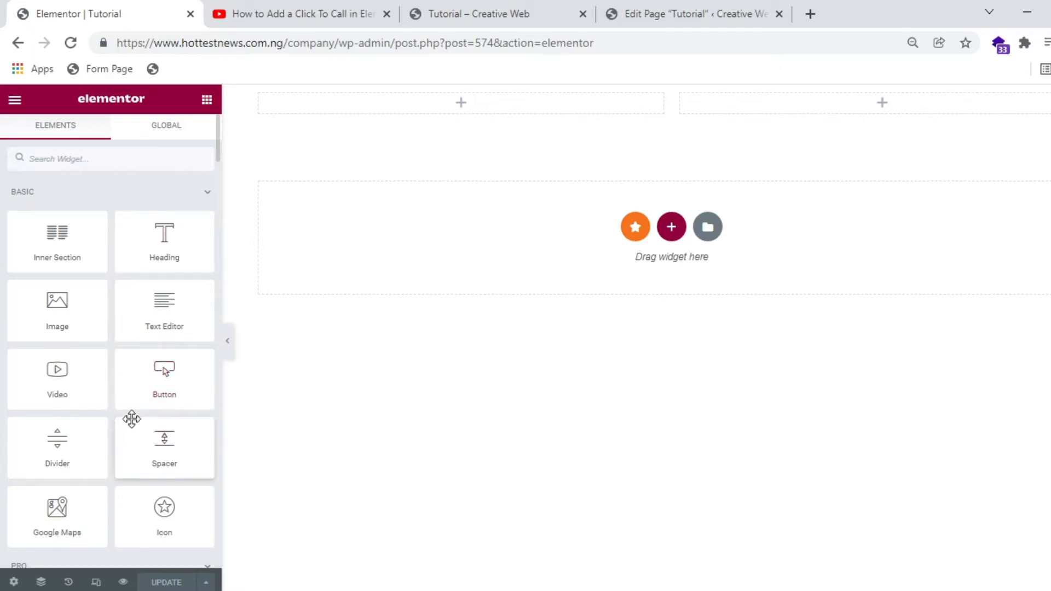
# Step: Drop a Button widget into the top-left column and change its 'Click here' text to 'Call To Order'
pyautogui.moveTo(164, 390); pyautogui.dragTo(396, 115)
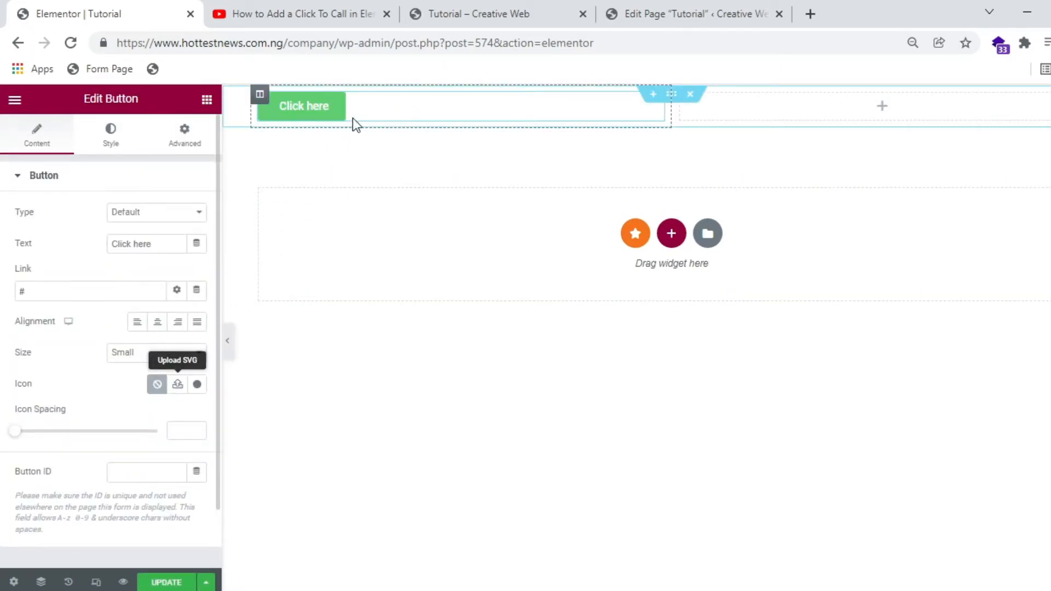
pyautogui.moveTo(161, 243); pyautogui.dragTo(105, 243)
pyautogui.click(106, 242)
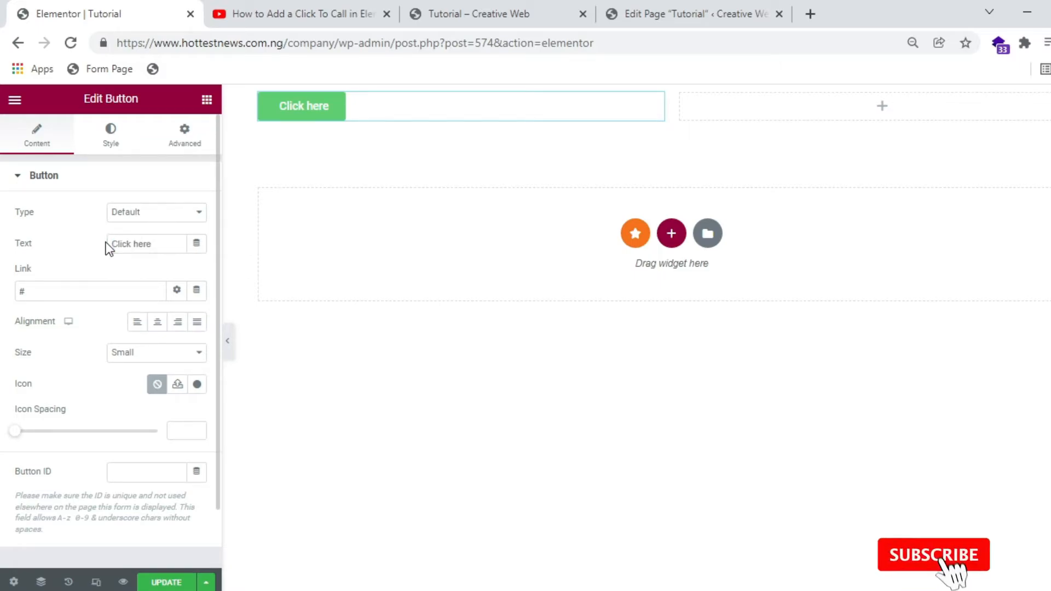
pyautogui.scroll(-2, 106, 247)
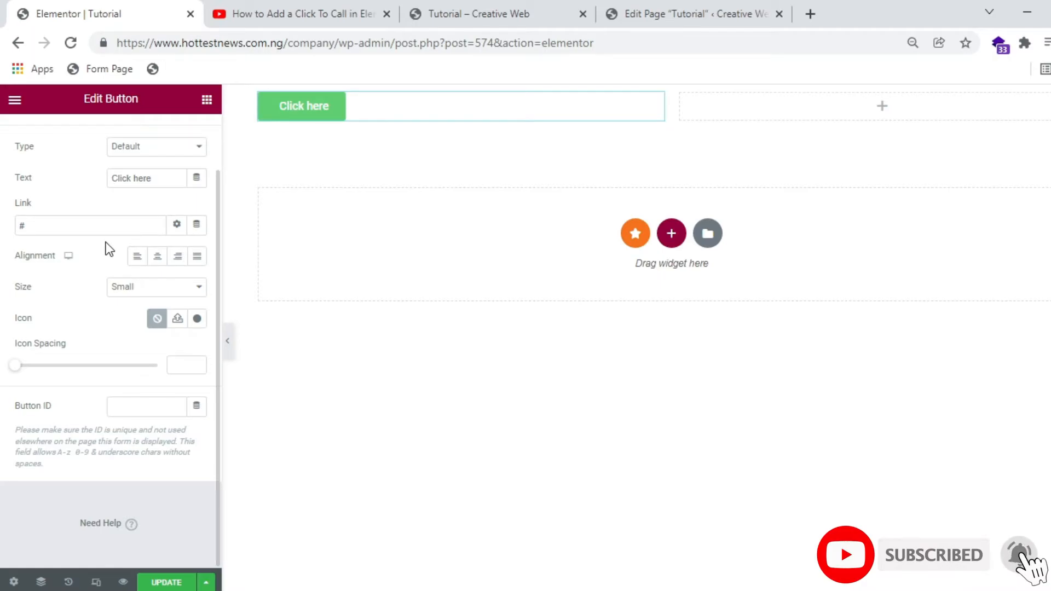
pyautogui.click(165, 183)
pyautogui.moveTo(166, 182); pyautogui.dragTo(70, 186)
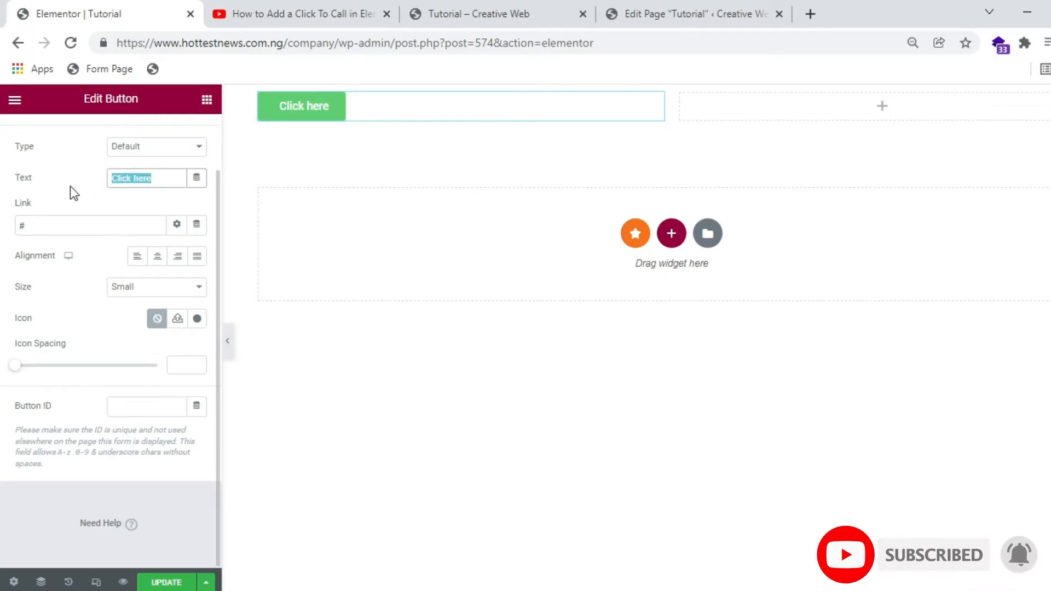
pyautogui.write('Call To Order')
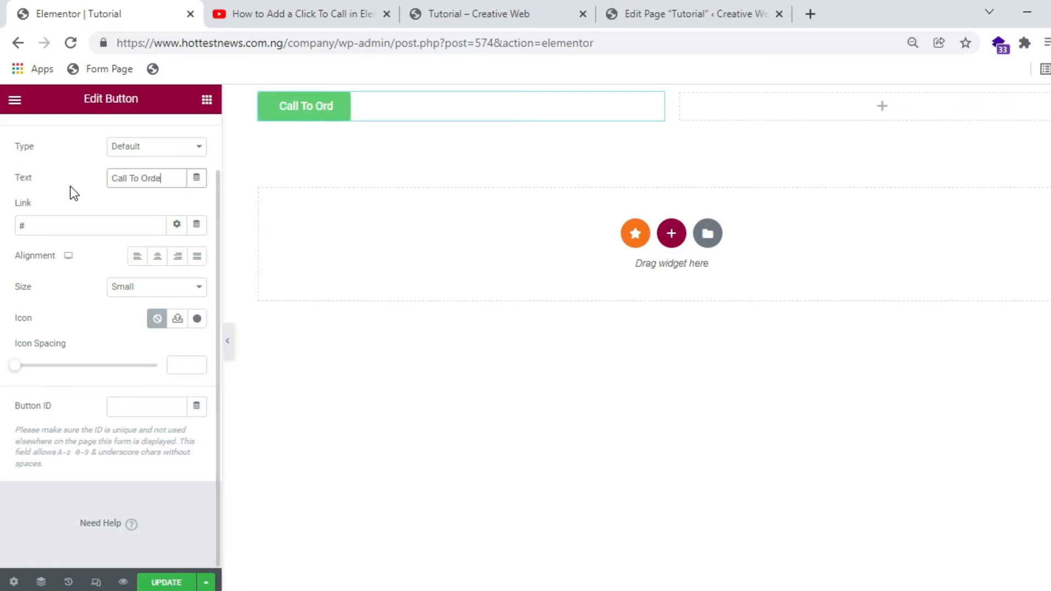
# Step: Insert the Phone alt icon, found by searching 'pho' in the Icon Library
pyautogui.click(198, 319)
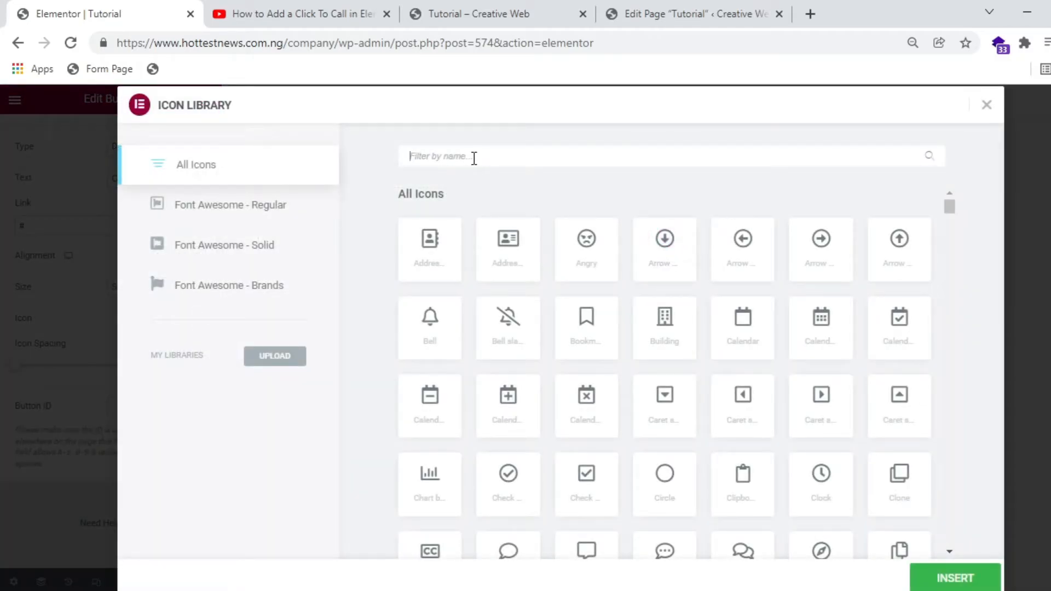
pyautogui.click(474, 158)
pyautogui.write('pho')
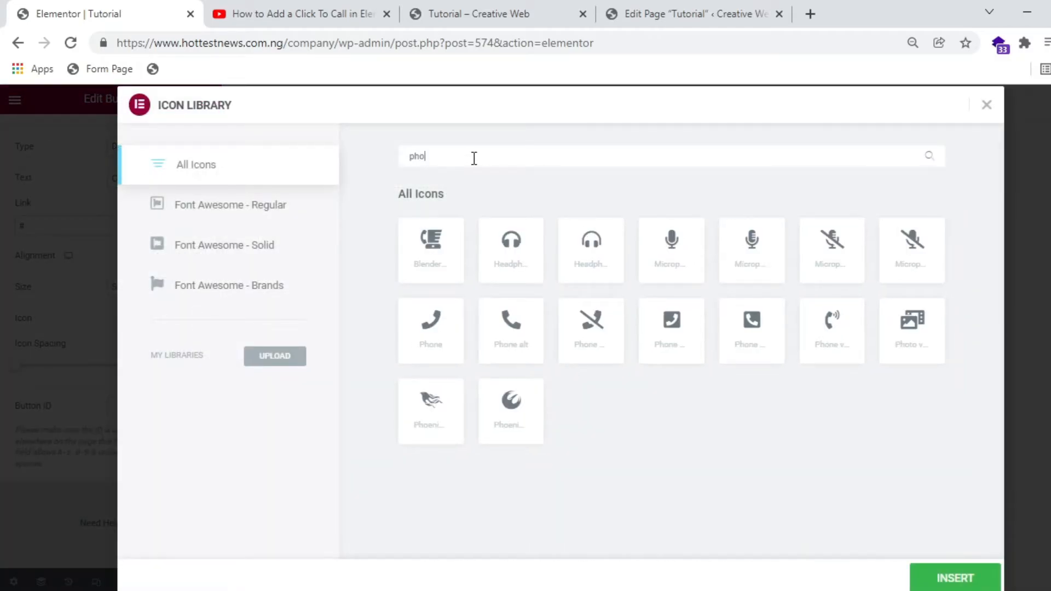
pyautogui.click(503, 330)
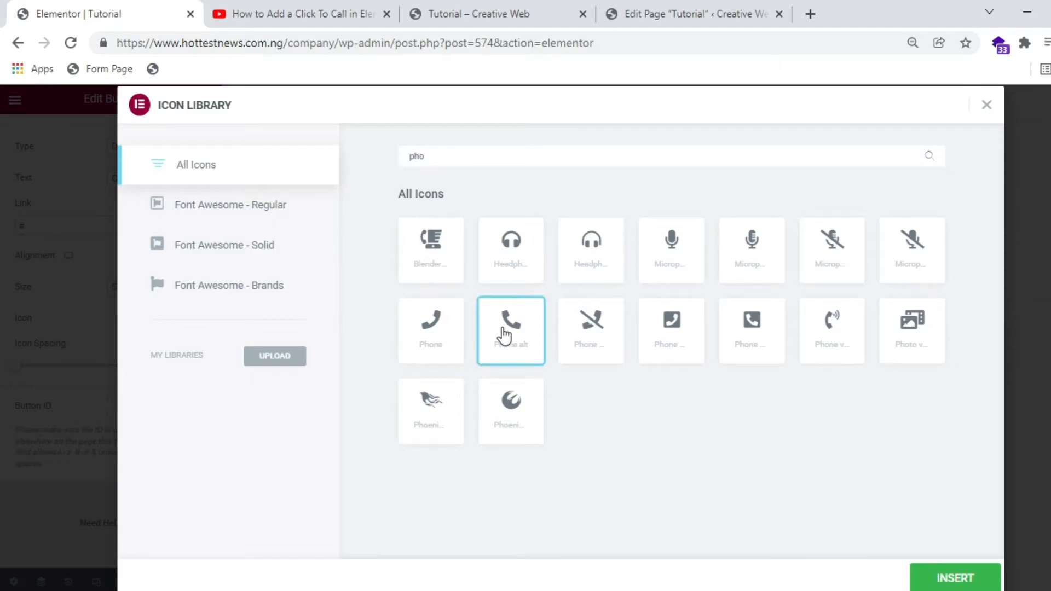
pyautogui.click(937, 581)
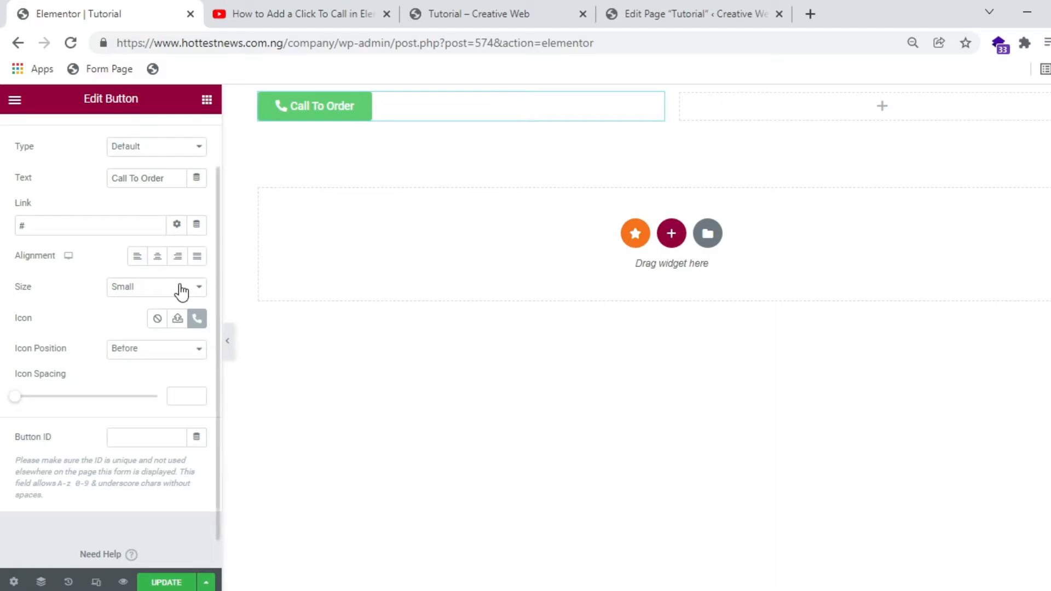
# Step: Try the icon position After, then set it back to Before
pyautogui.click(156, 355)
pyautogui.click(148, 377)
pyautogui.click(150, 356)
pyautogui.click(150, 363)
# Step: Replace the '#' link with a 'Tel: +234…' link to the phone number and update the page
pyautogui.click(139, 225)
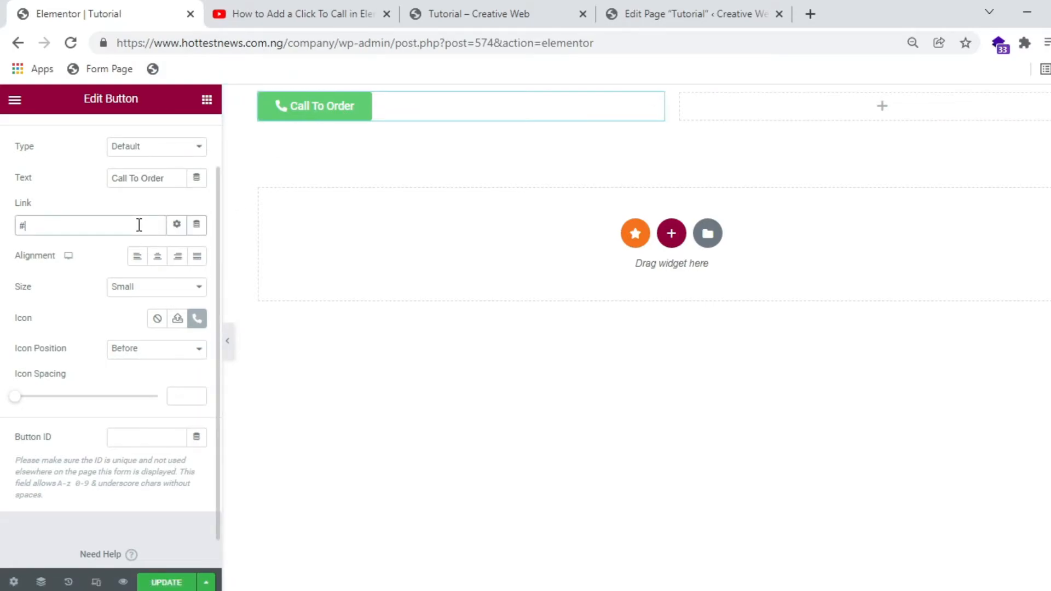
pyautogui.press('BackSpace')
pyautogui.write('Tel')
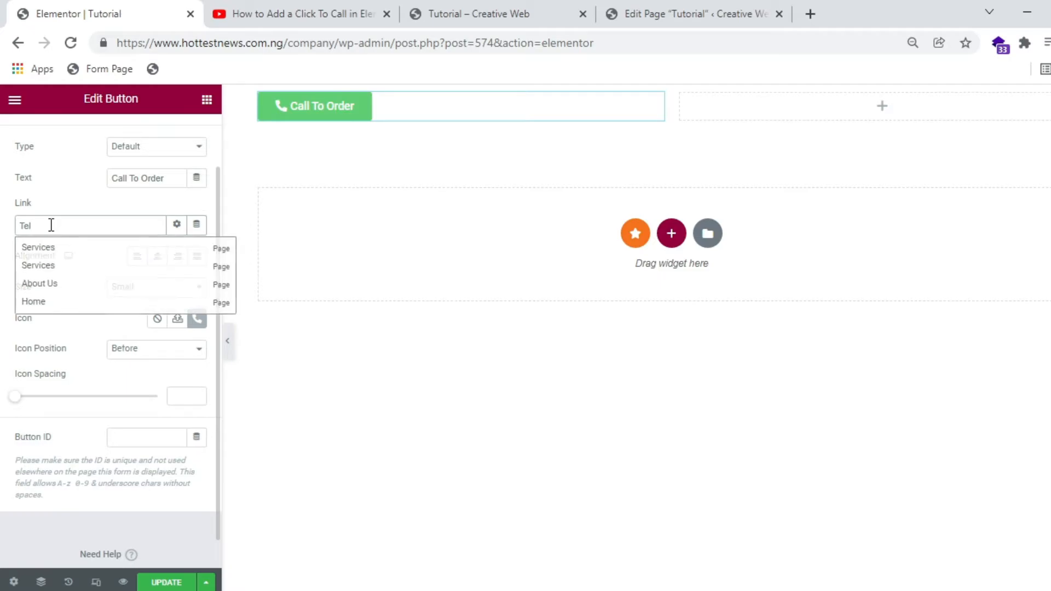
pyautogui.write(':')
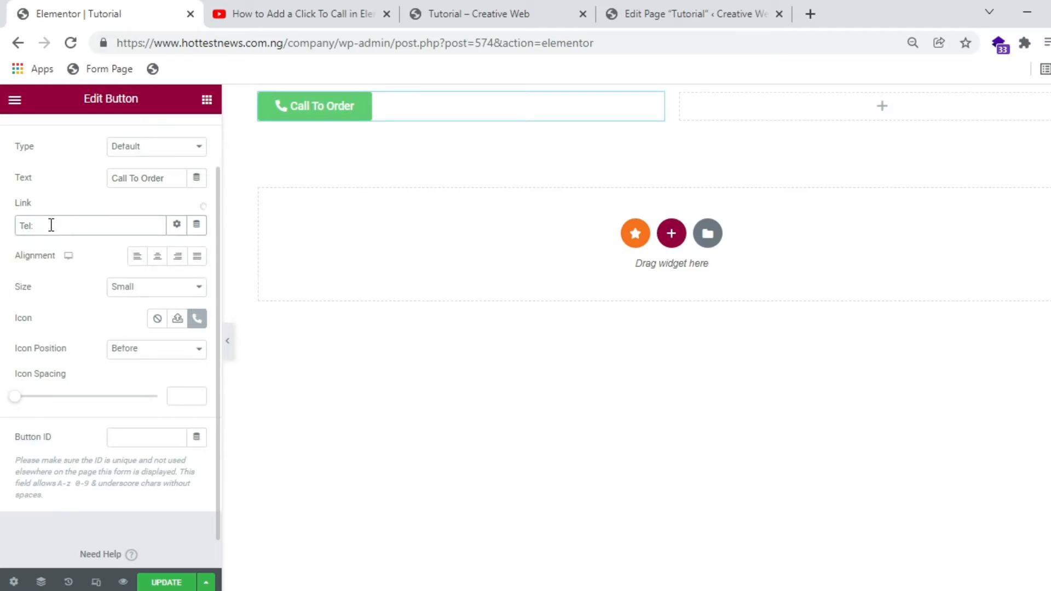
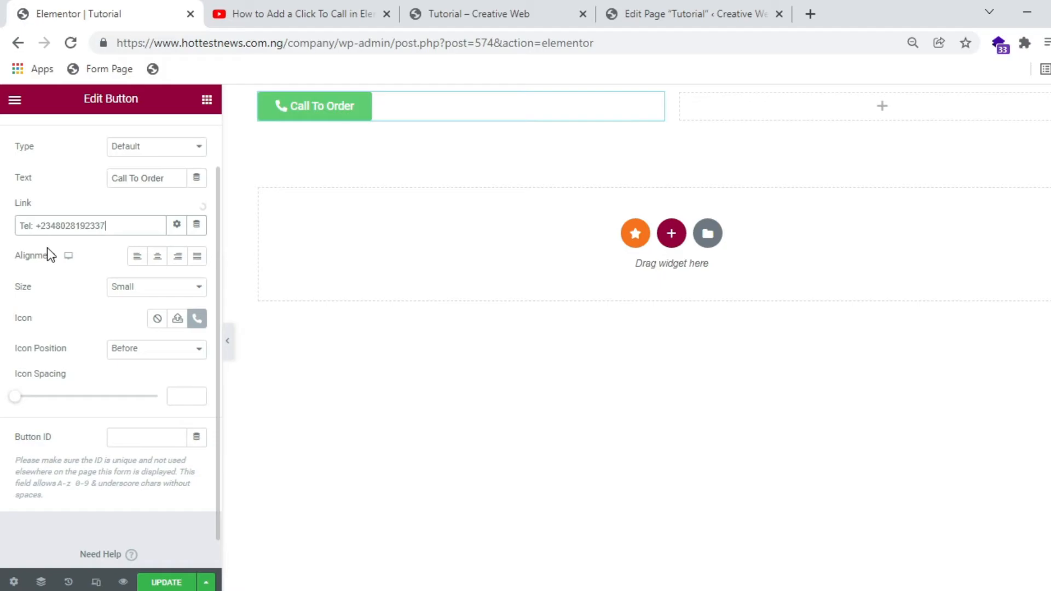
pyautogui.click(165, 583)
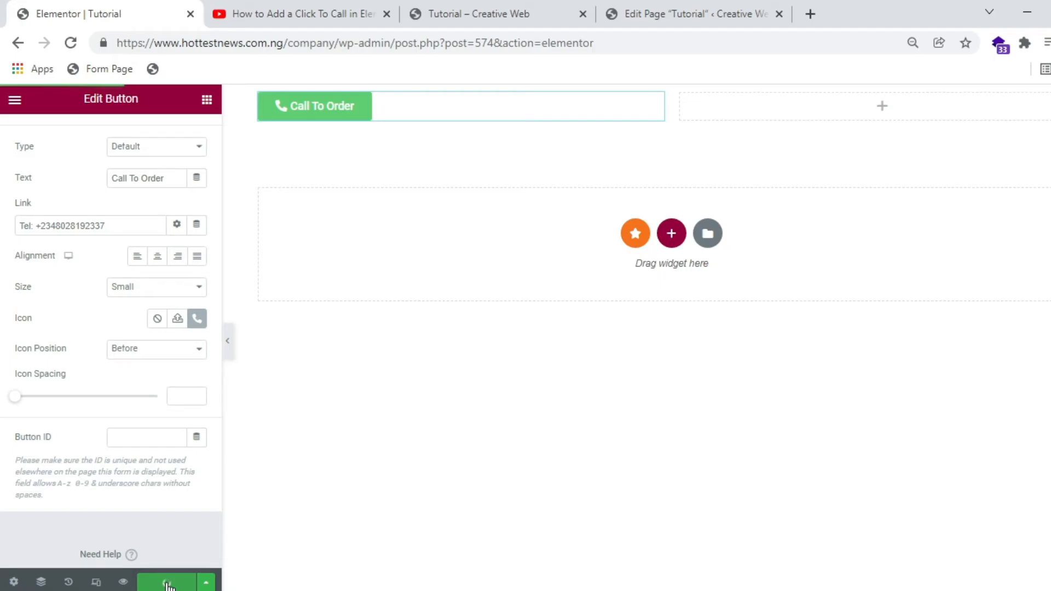
pyautogui.click(547, 13)
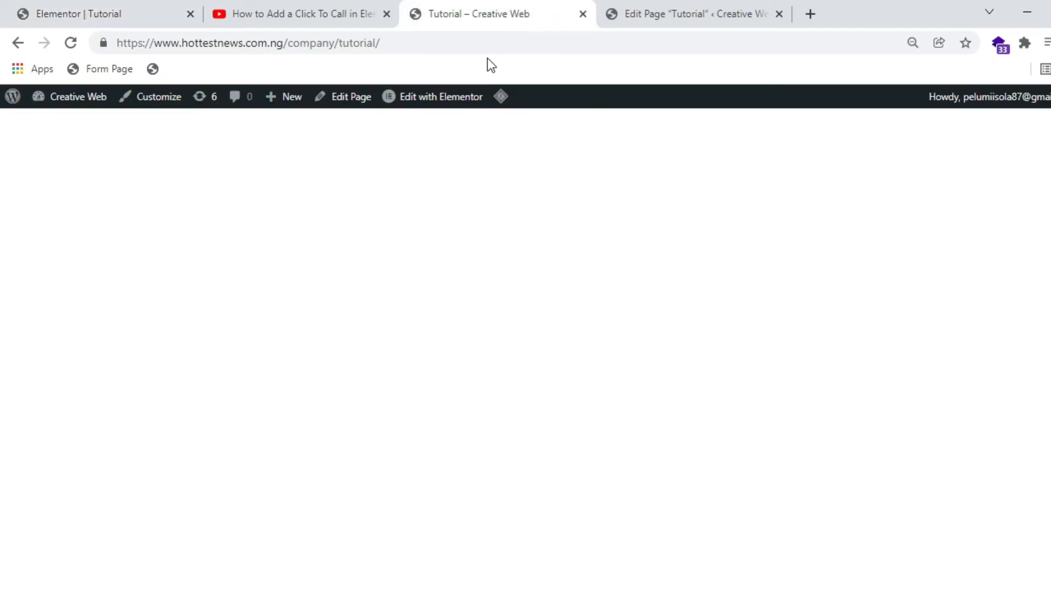
# Step: Reload the live page, click Call To Order, and choose 'Pick an app' in the call popup
pyautogui.click(489, 43)
pyautogui.hotkey('ctrl', 'a')
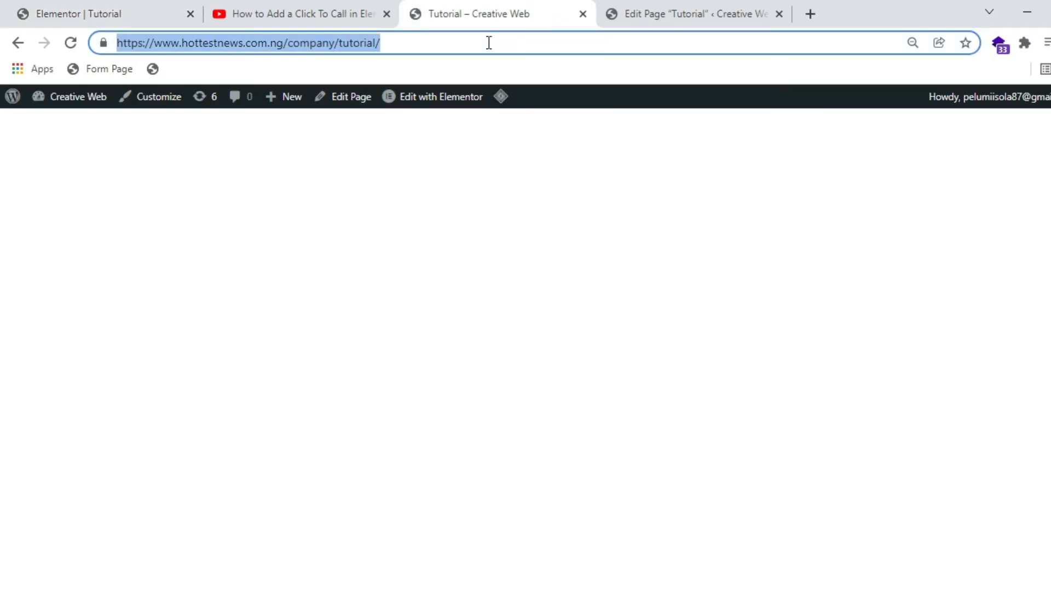
pyautogui.press('Return')
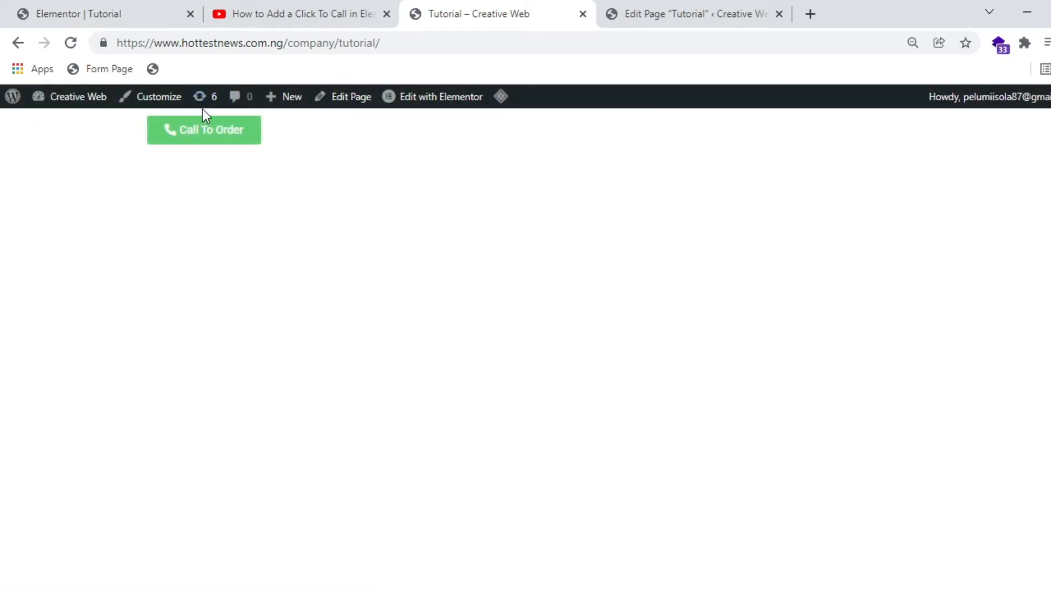
pyautogui.click(206, 136)
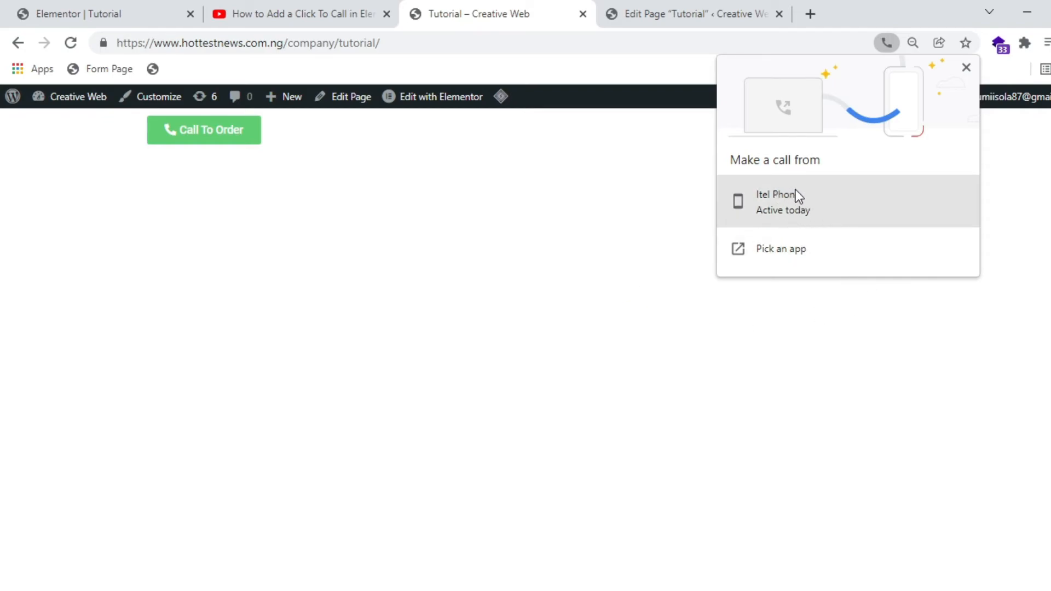
pyautogui.click(777, 252)
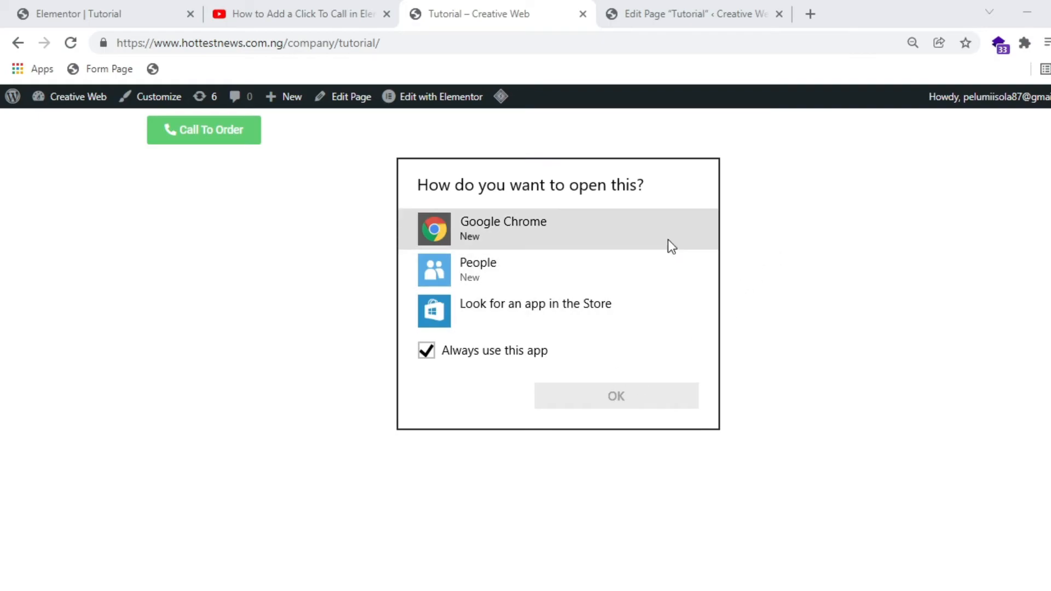
# Step: Dismiss the 'How do you want to open this?' dialog and close the YouTube tutorial tab
pyautogui.click(313, 348)
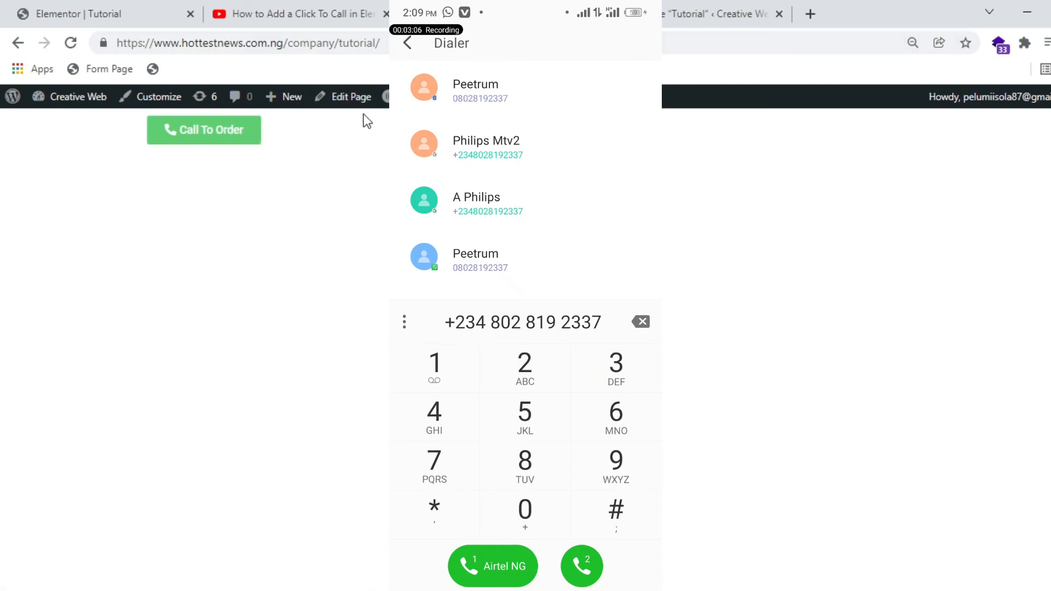
pyautogui.click(385, 13)
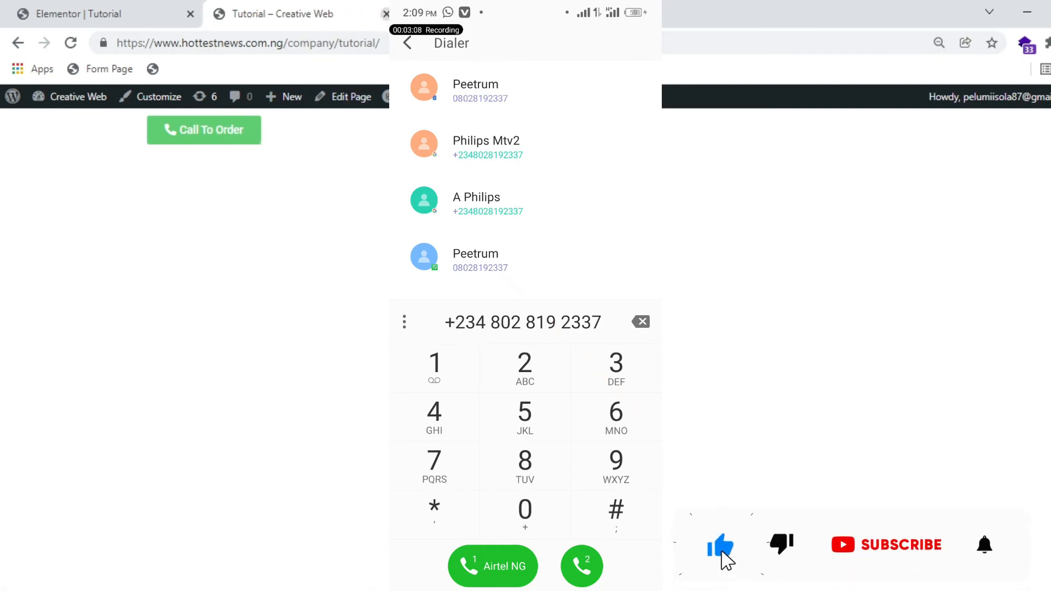